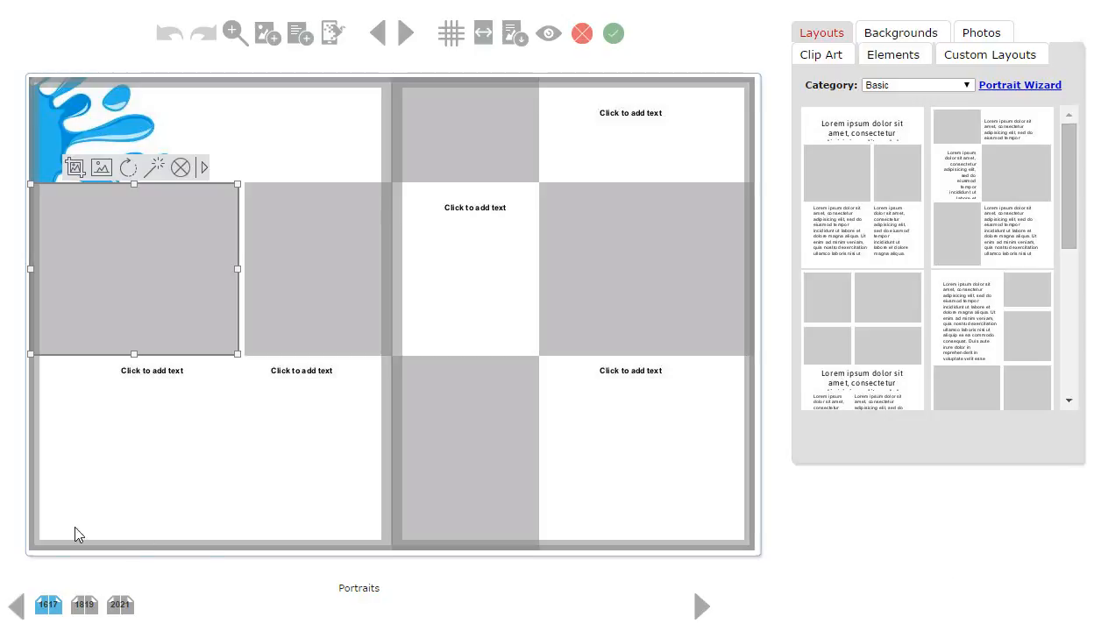
Step: Start the Portrait Wizard for pages 18–19 and choose the Grade 6 and Grade 7 portrait folders, in that order
left_click(87, 614)
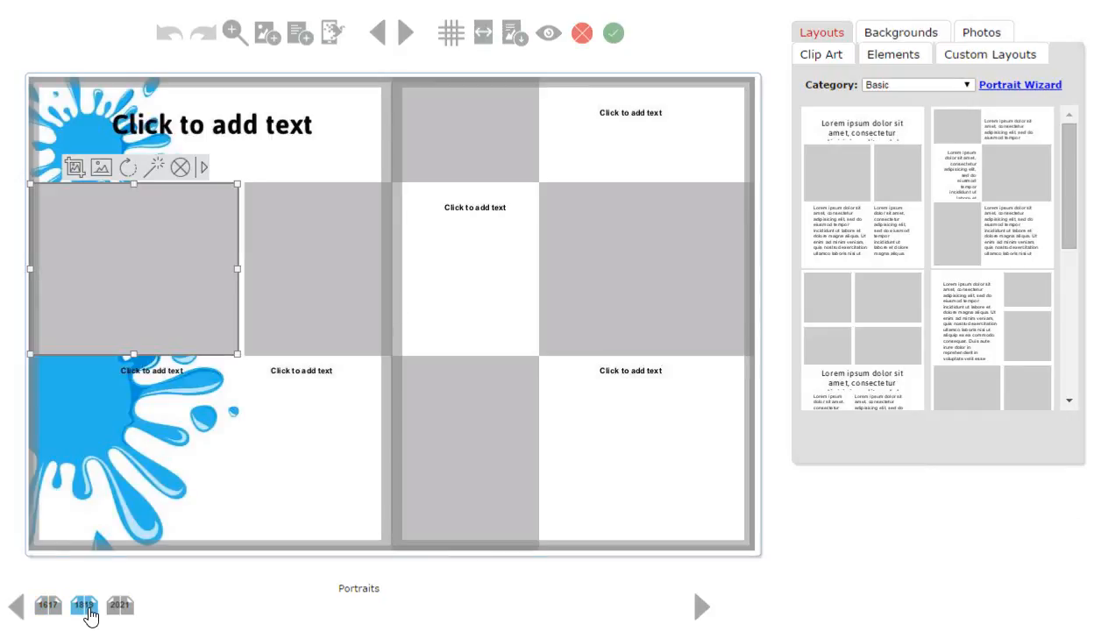
left_click(1034, 88)
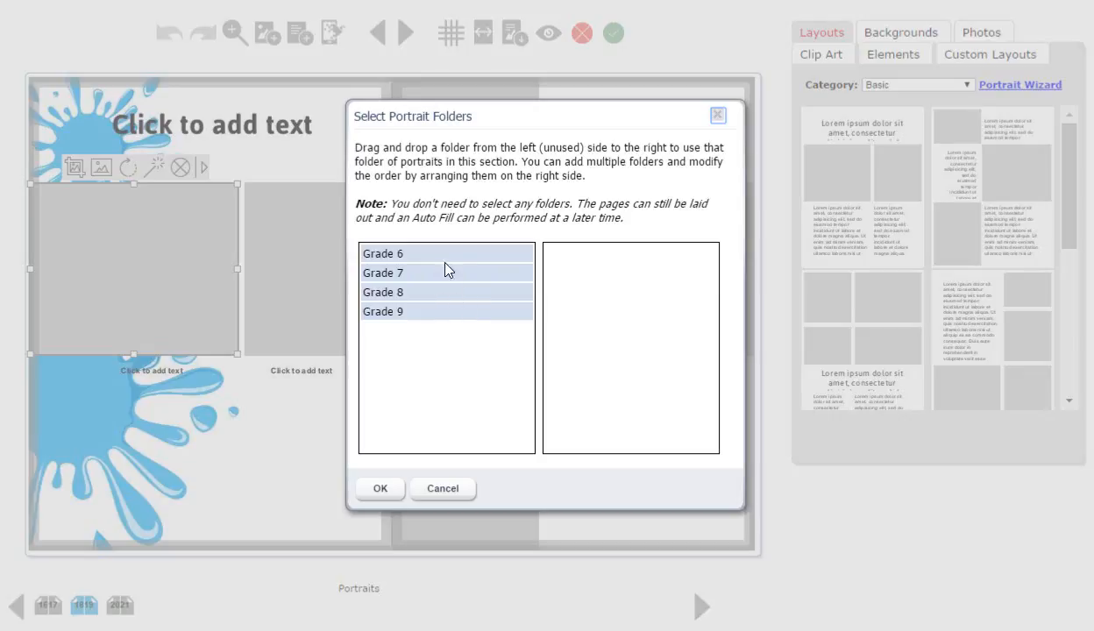
left_click_drag(437, 255, 635, 264)
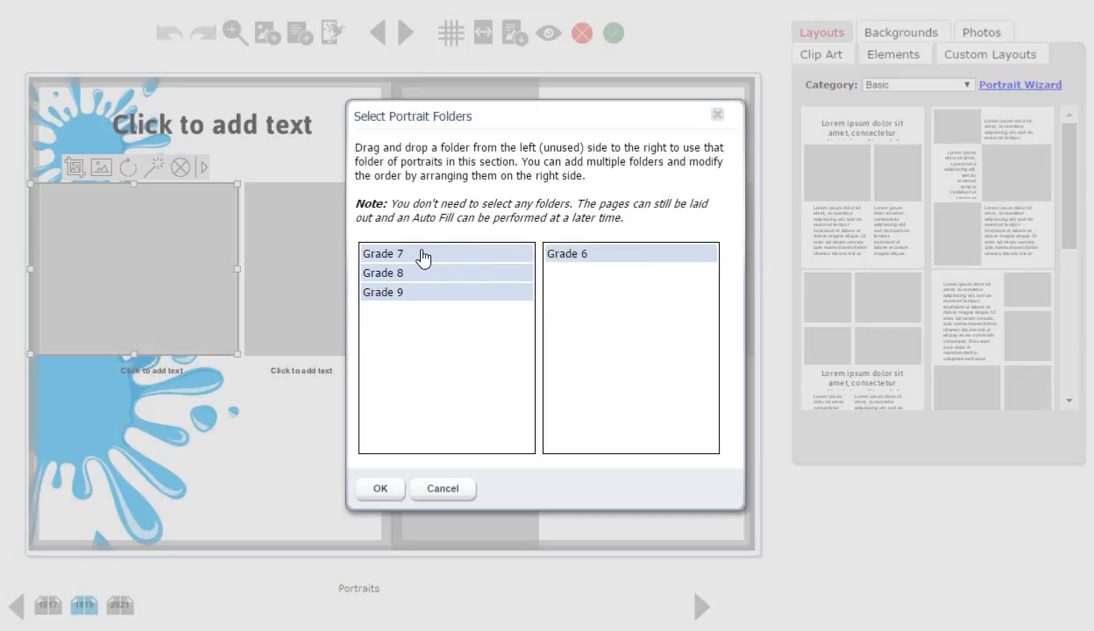
left_click_drag(420, 261, 620, 286)
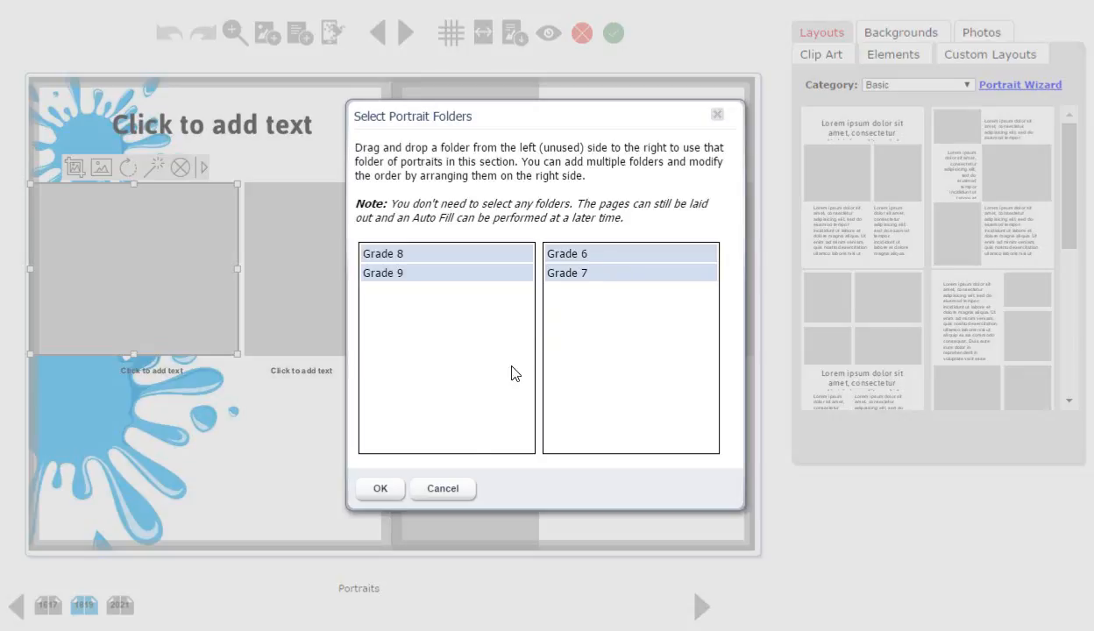
left_click(380, 490)
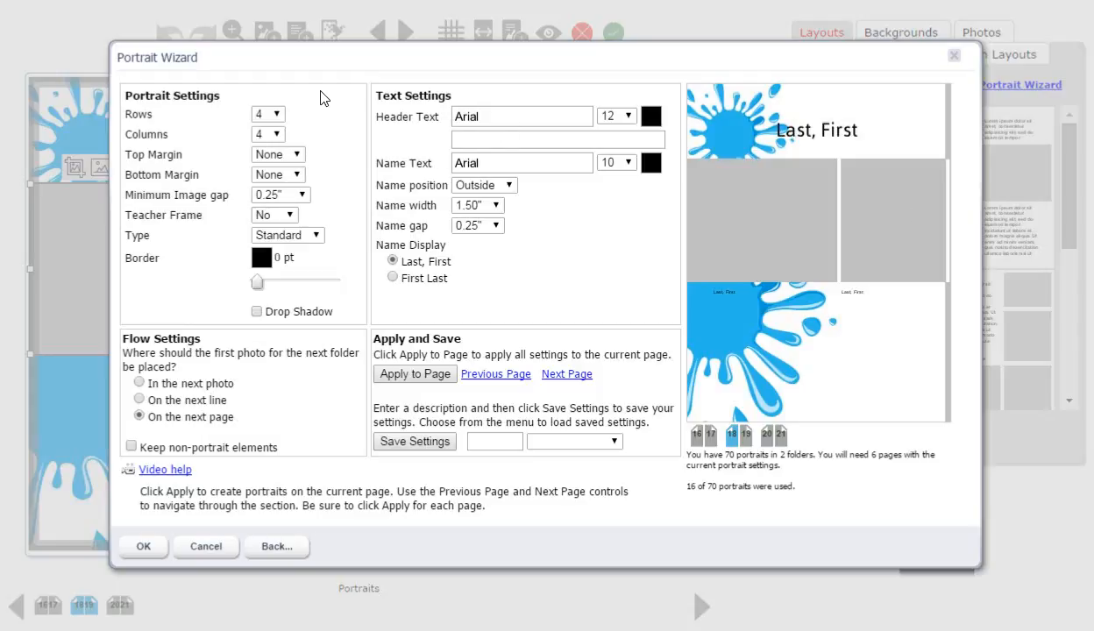
Step: Set the portrait grid to 6 rows and 6 columns and apply it to page 18
left_click(274, 114)
left_click(263, 159)
left_click(269, 135)
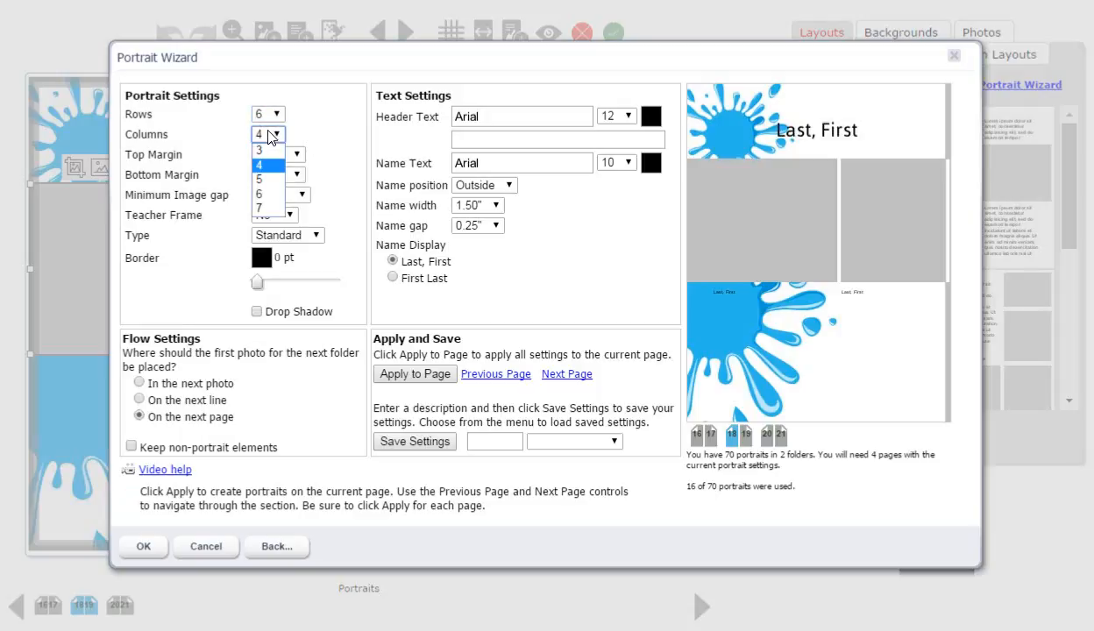
left_click(263, 193)
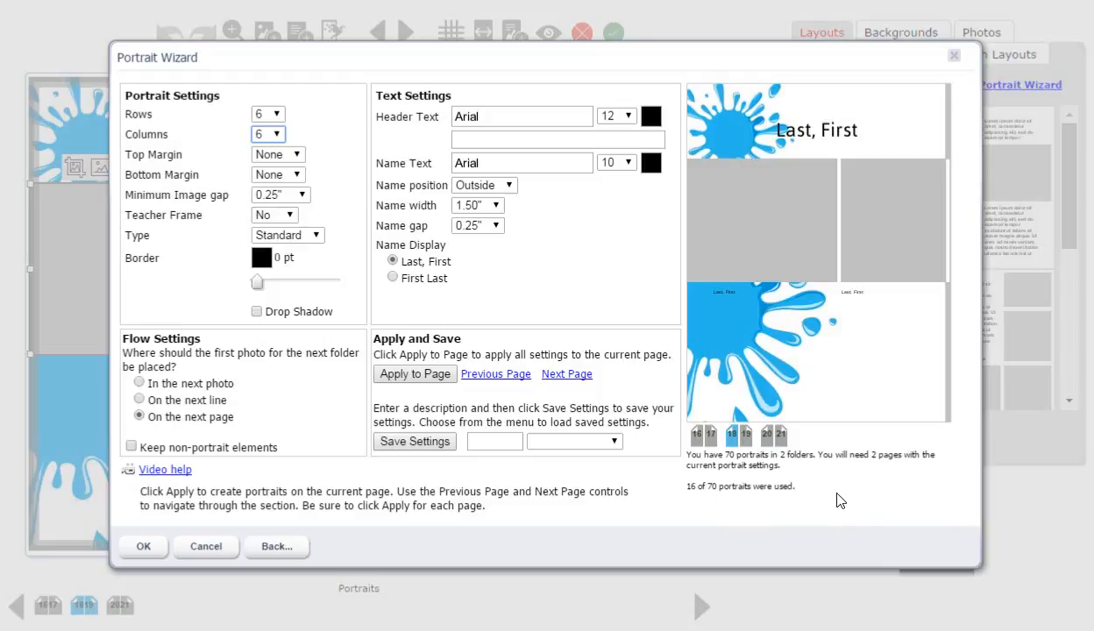
left_click(414, 374)
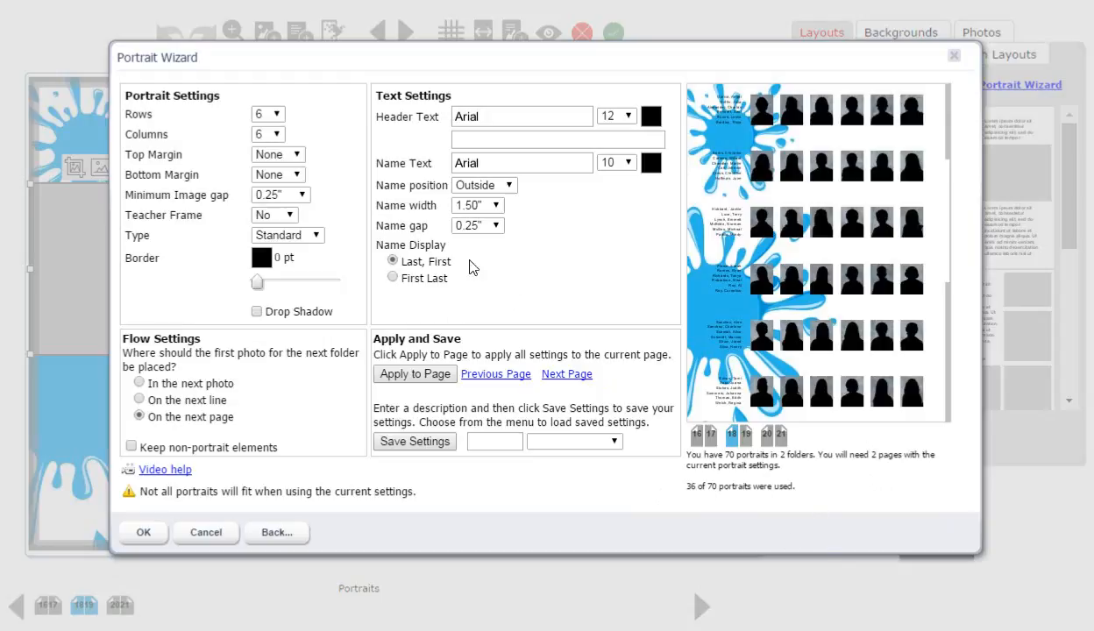
Step: Increase the portrait rows to 7, with a 1.00" top margin and a 0.125" minimum image gap
left_click(274, 114)
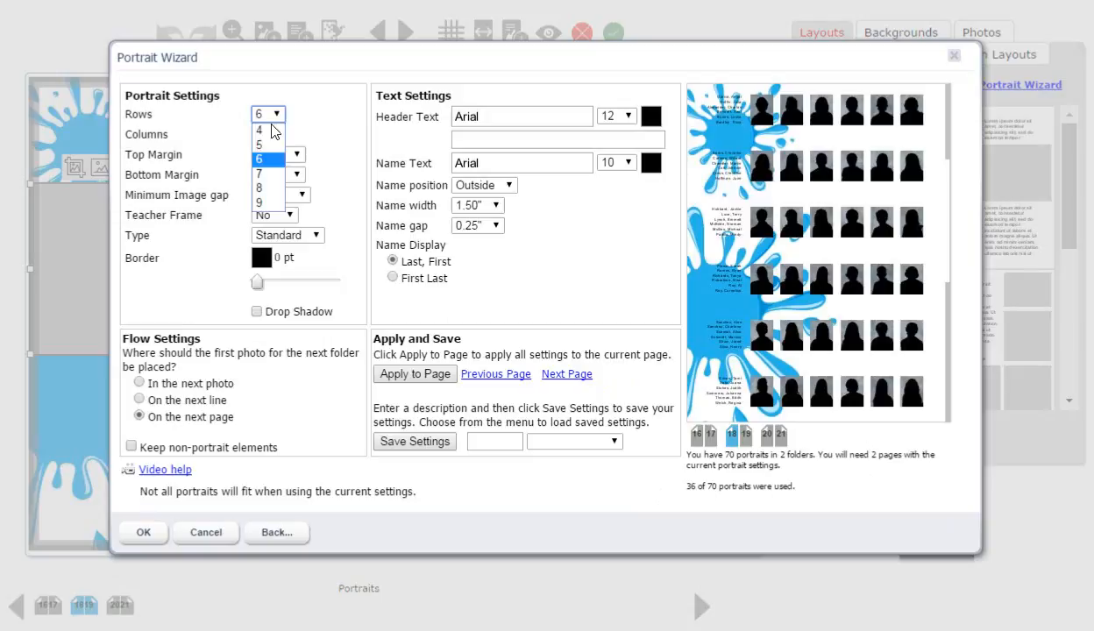
left_click(274, 175)
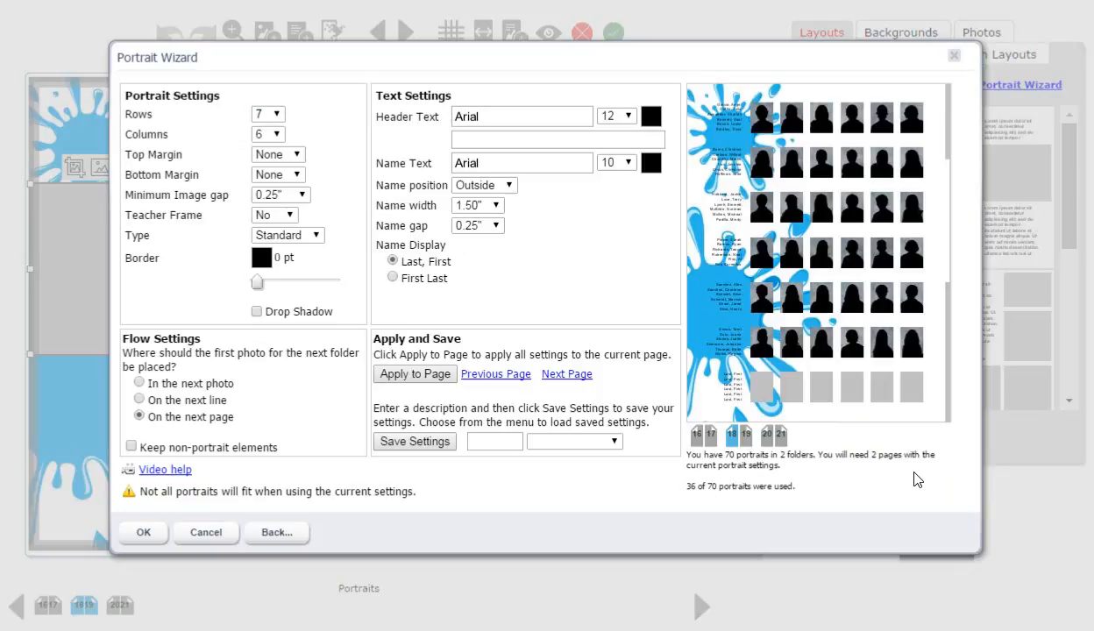
left_click(289, 157)
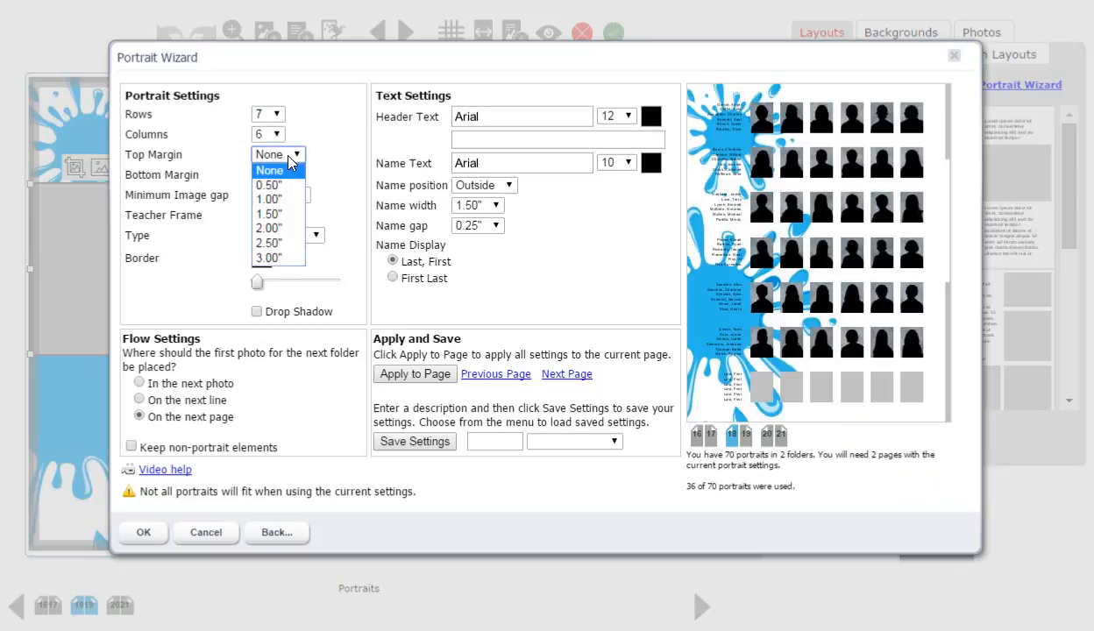
left_click(277, 201)
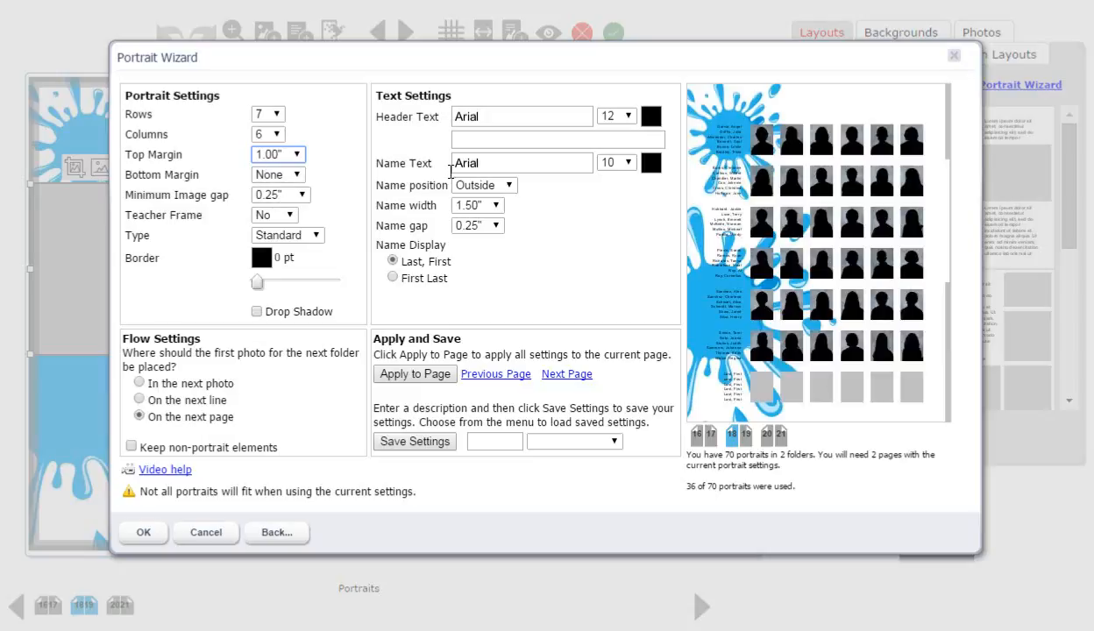
left_click(282, 158)
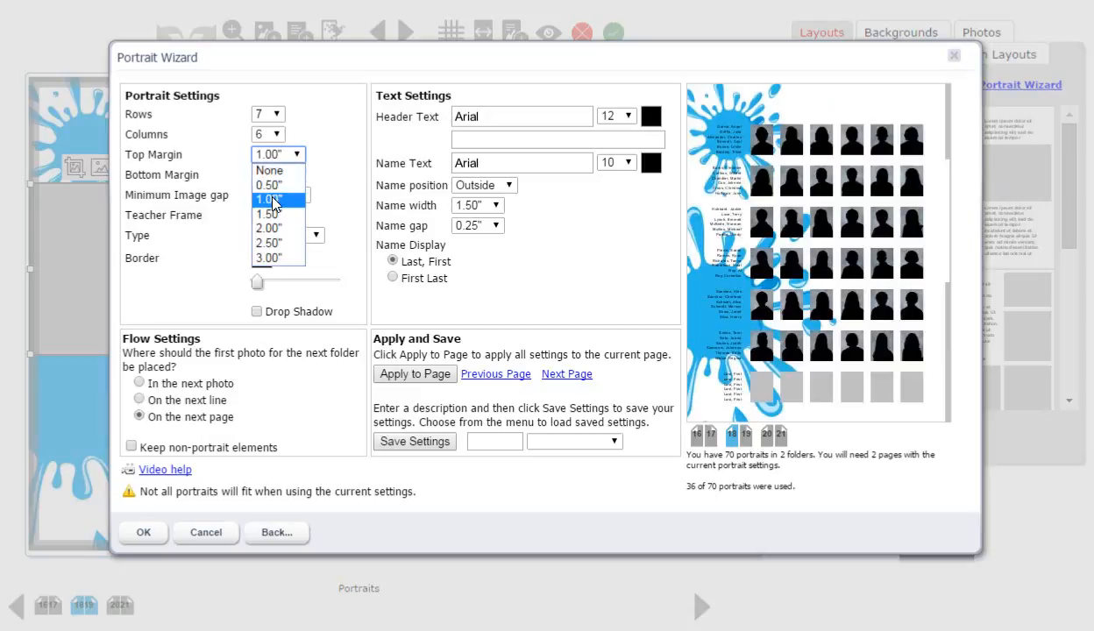
left_click(337, 136)
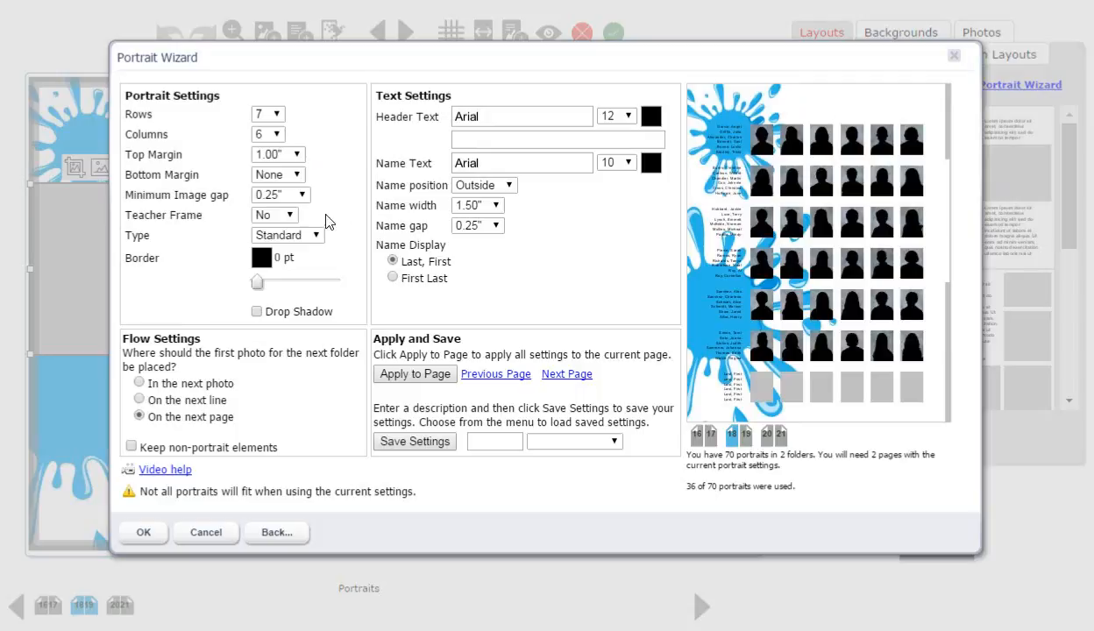
left_click(279, 194)
left_click(270, 211)
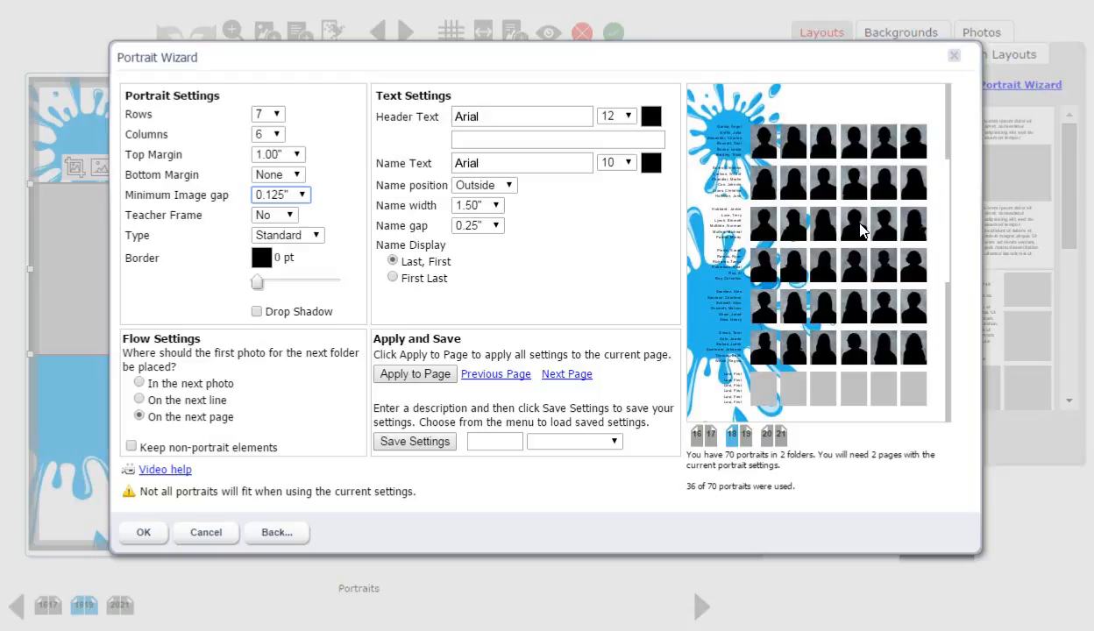
Step: Add the page header "Grade 6" in the Amaranth font at size 42
left_click(522, 139)
left_click(478, 140)
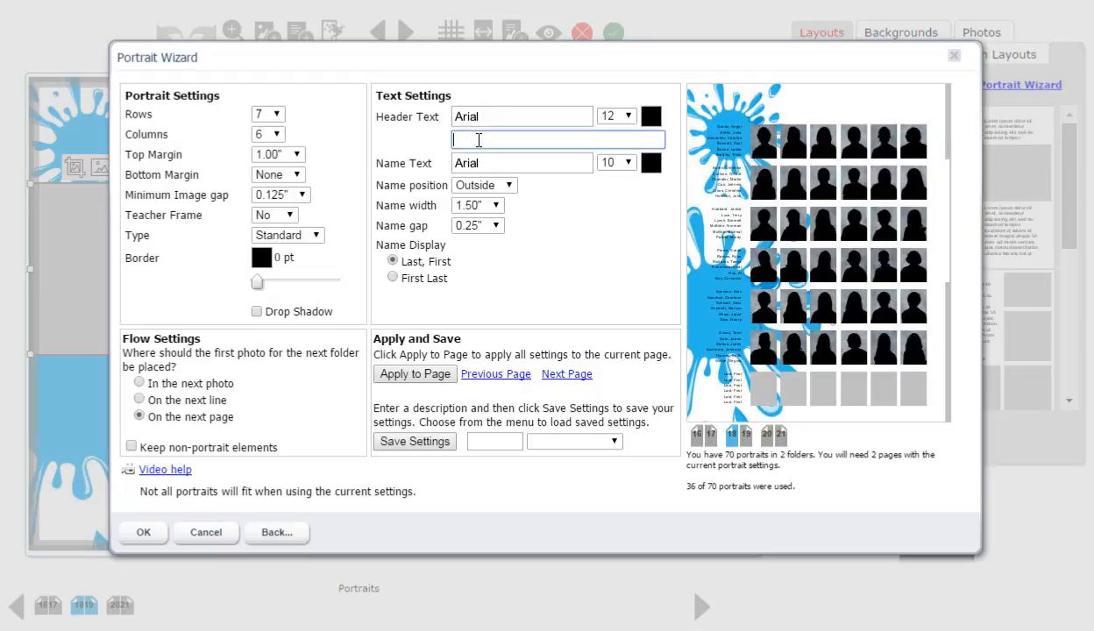
type("Grade 6")
left_click(512, 117)
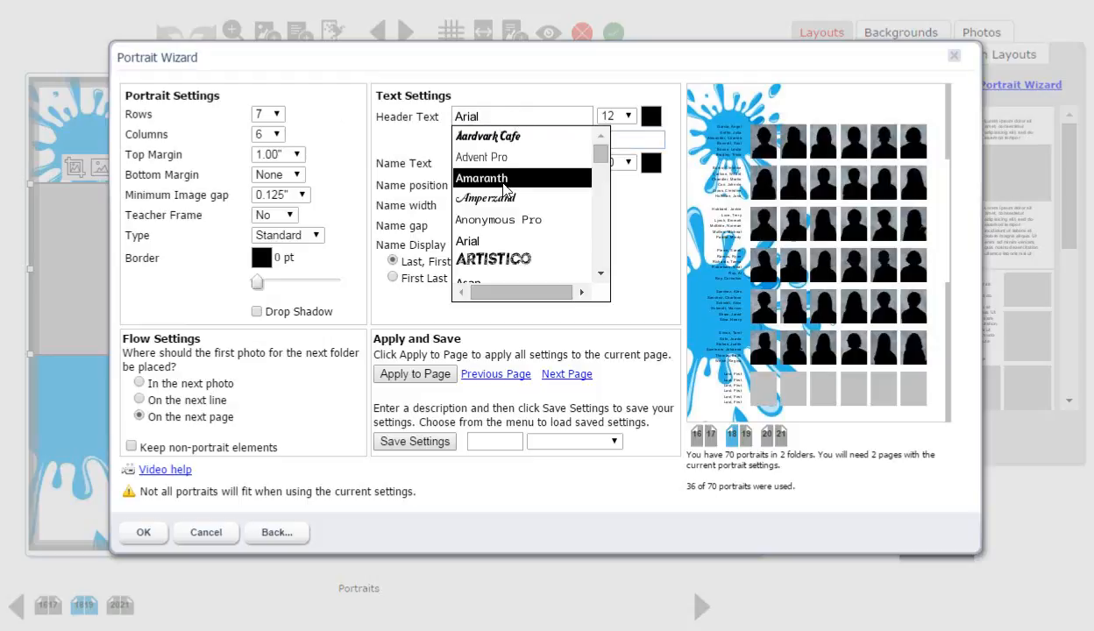
left_click(504, 179)
left_click(622, 117)
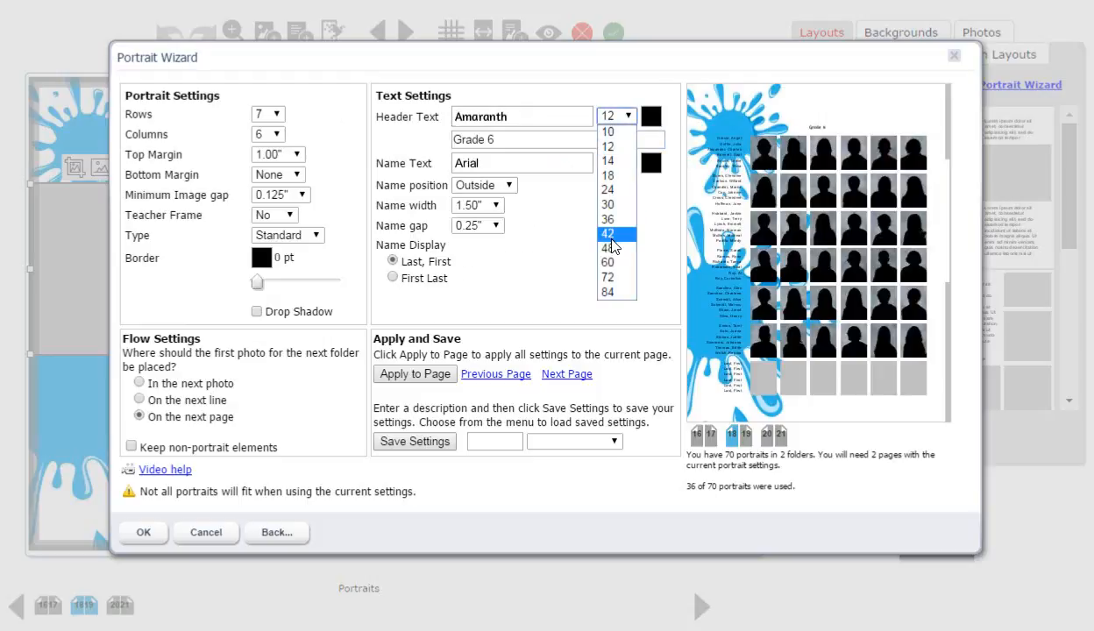
left_click(611, 238)
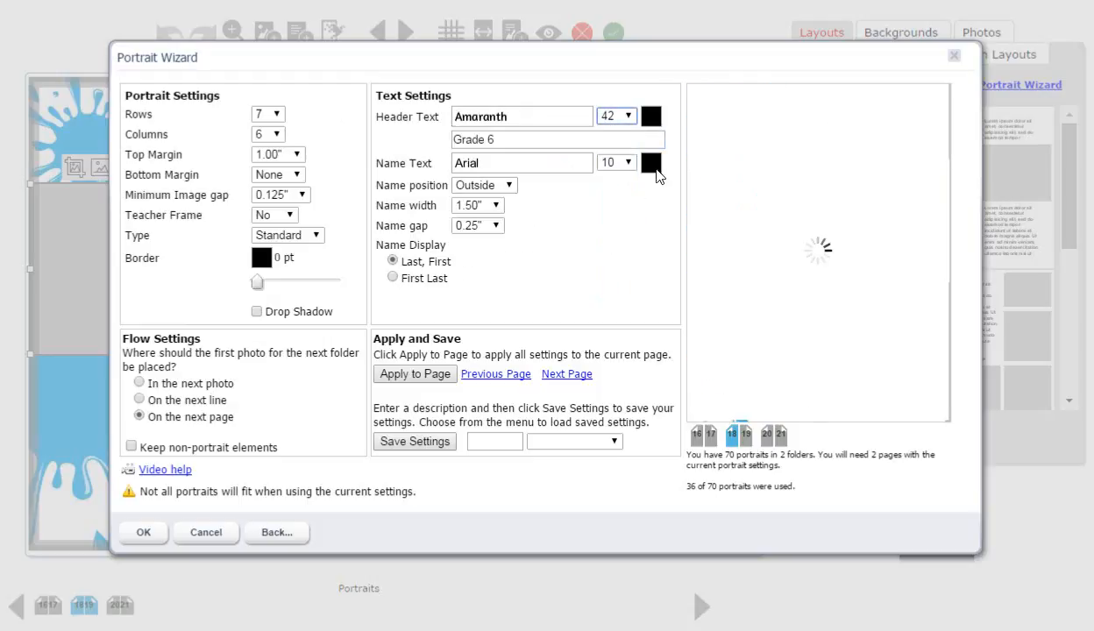
Step: Try red for the header text and settle on a medium blue
left_click(650, 120)
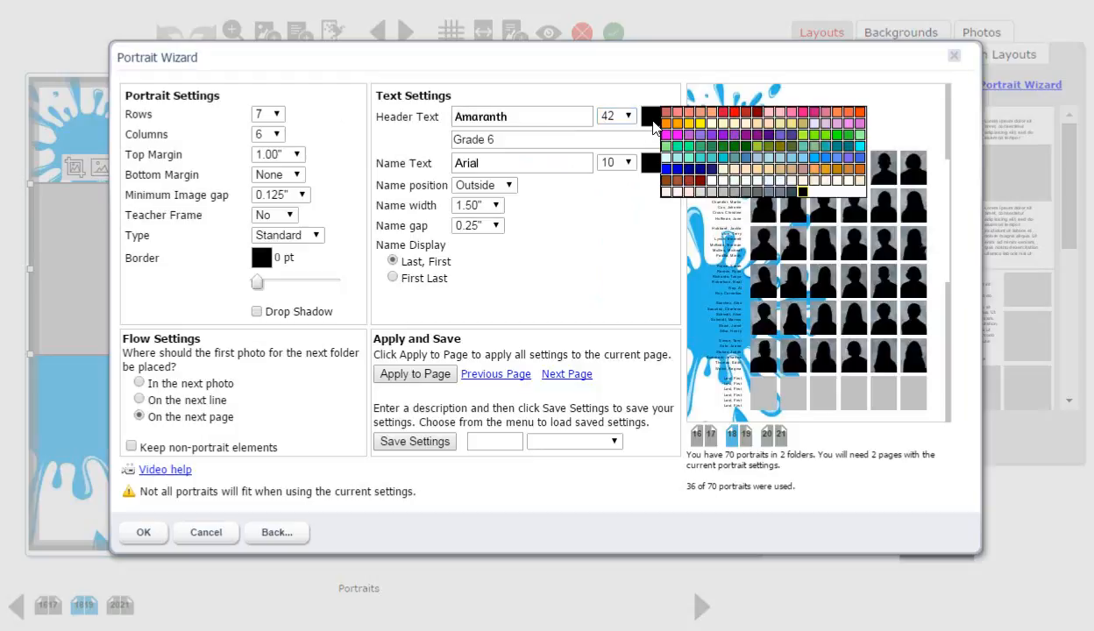
left_click(739, 118)
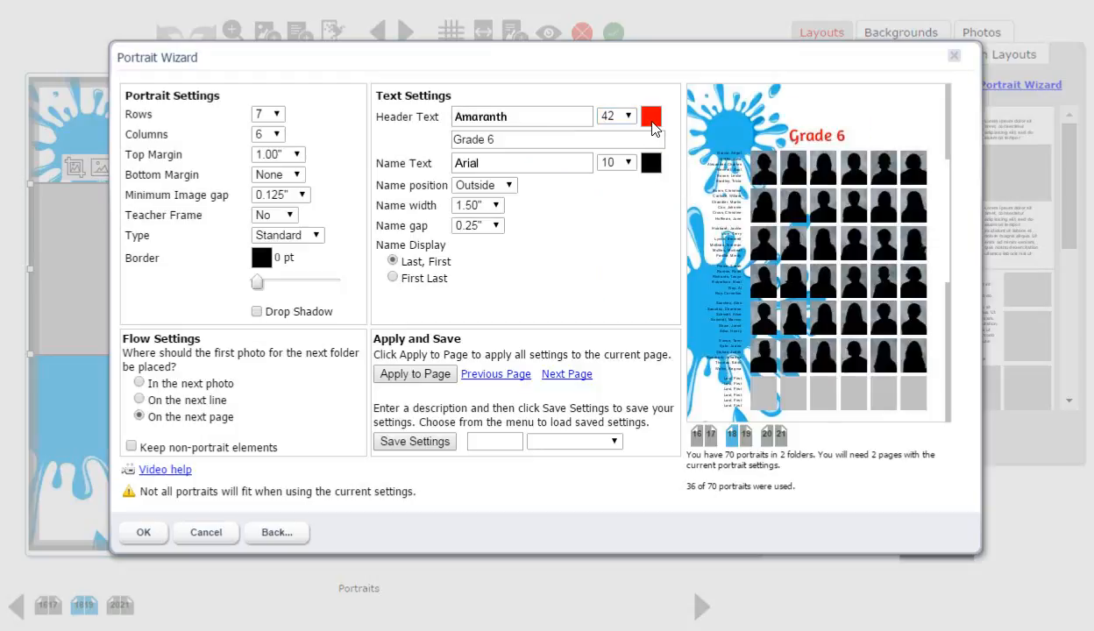
left_click(652, 123)
left_click(720, 155)
Step: Set the name position to Center and reduce the name text size to 8
left_click(502, 189)
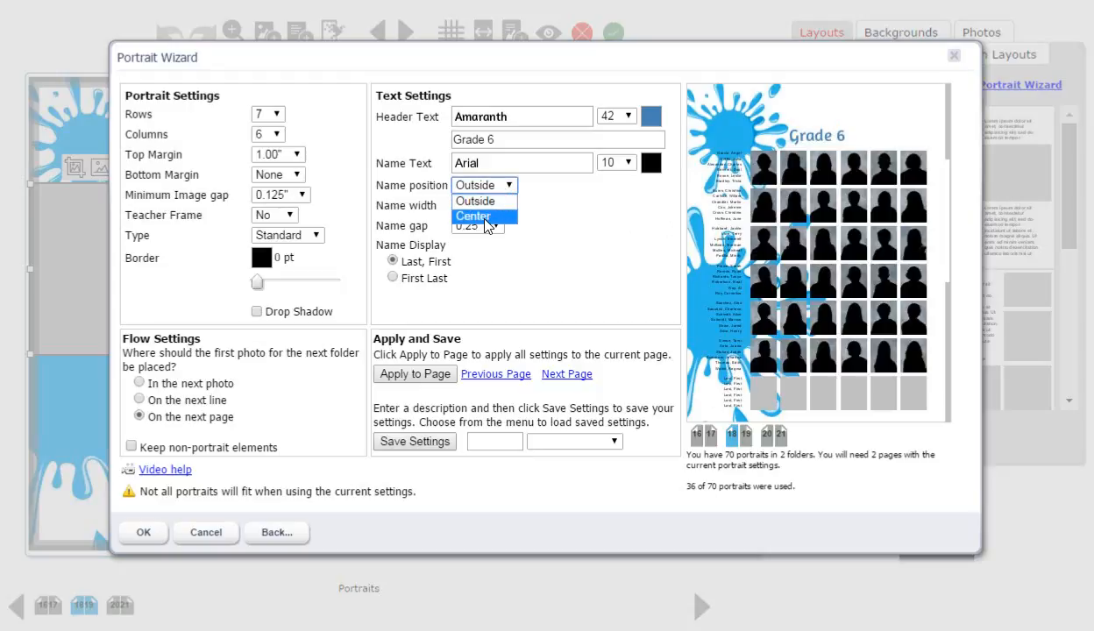
left_click(484, 219)
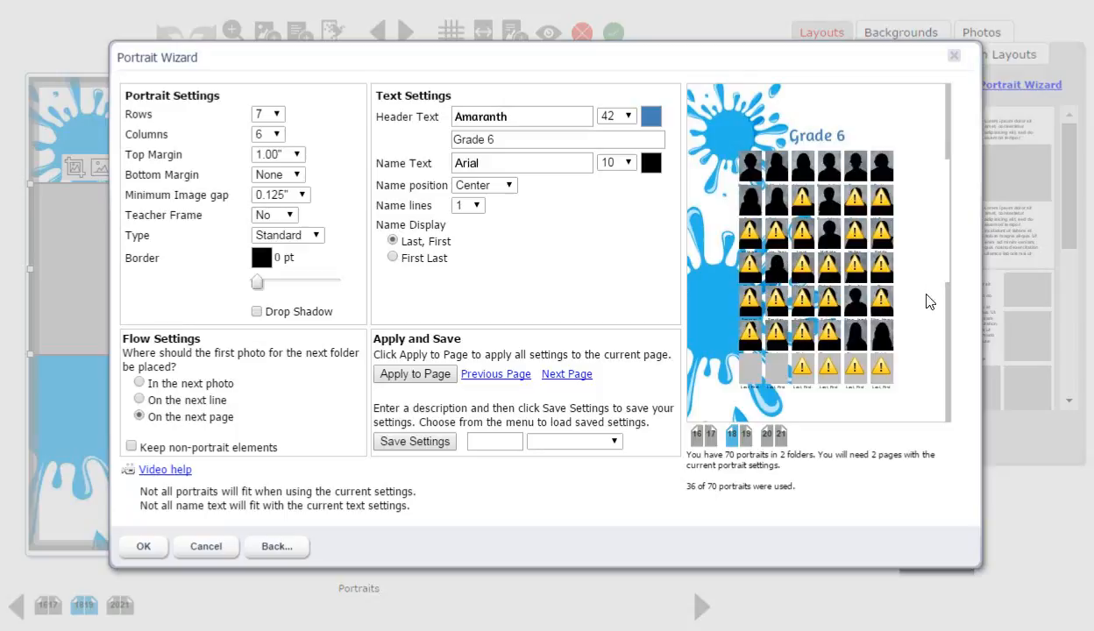
left_click(627, 163)
left_click(616, 194)
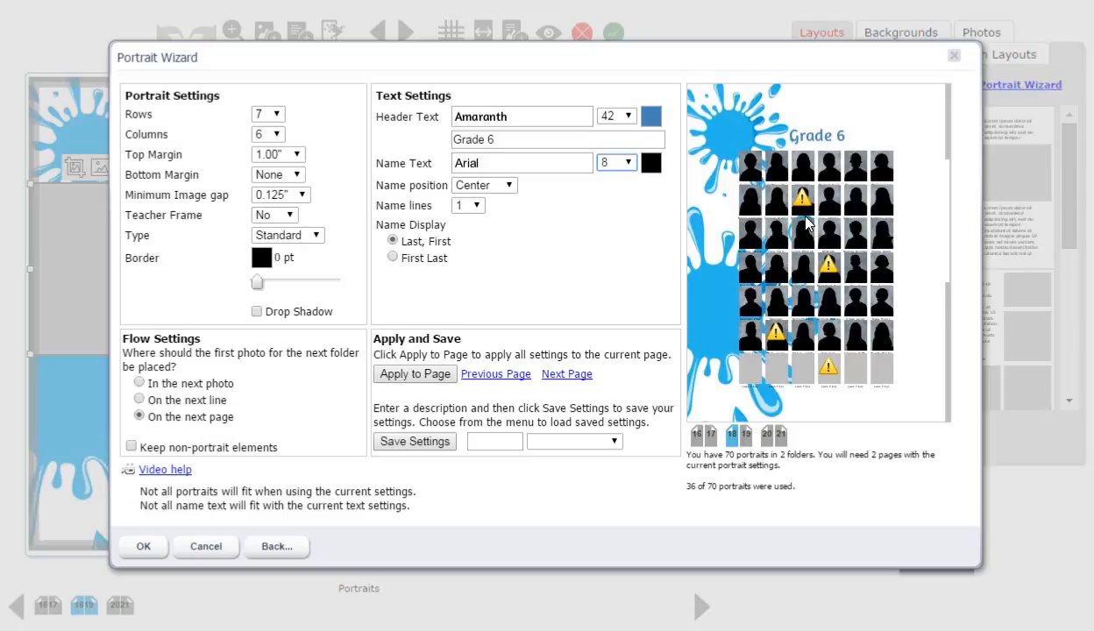
Step: Try showing the names on 2 lines and return the name position to Outside
left_click(467, 205)
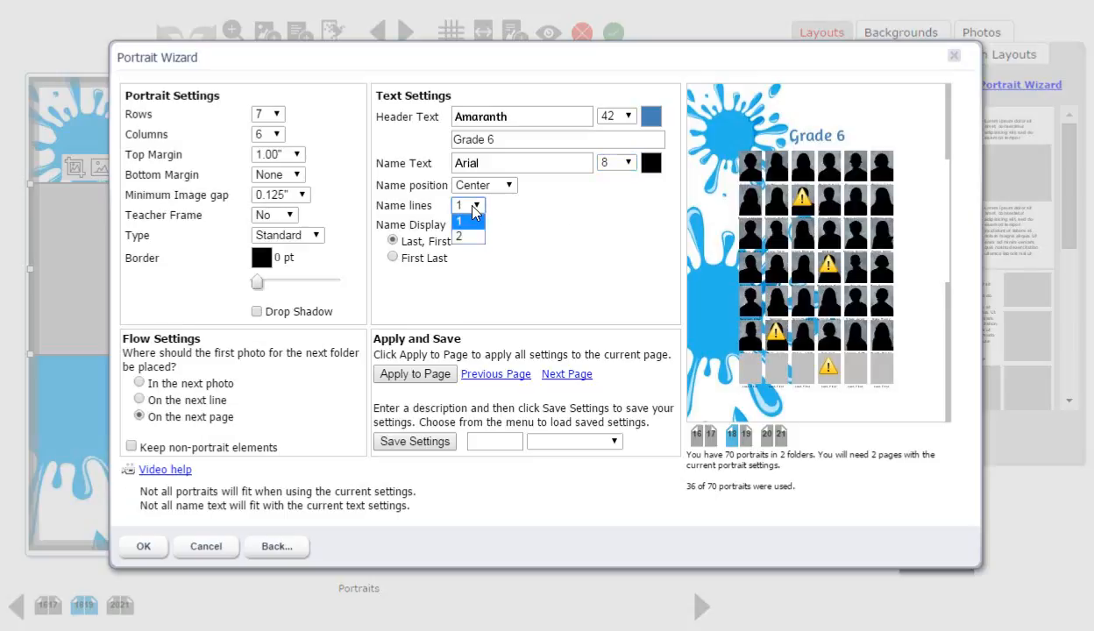
left_click(471, 238)
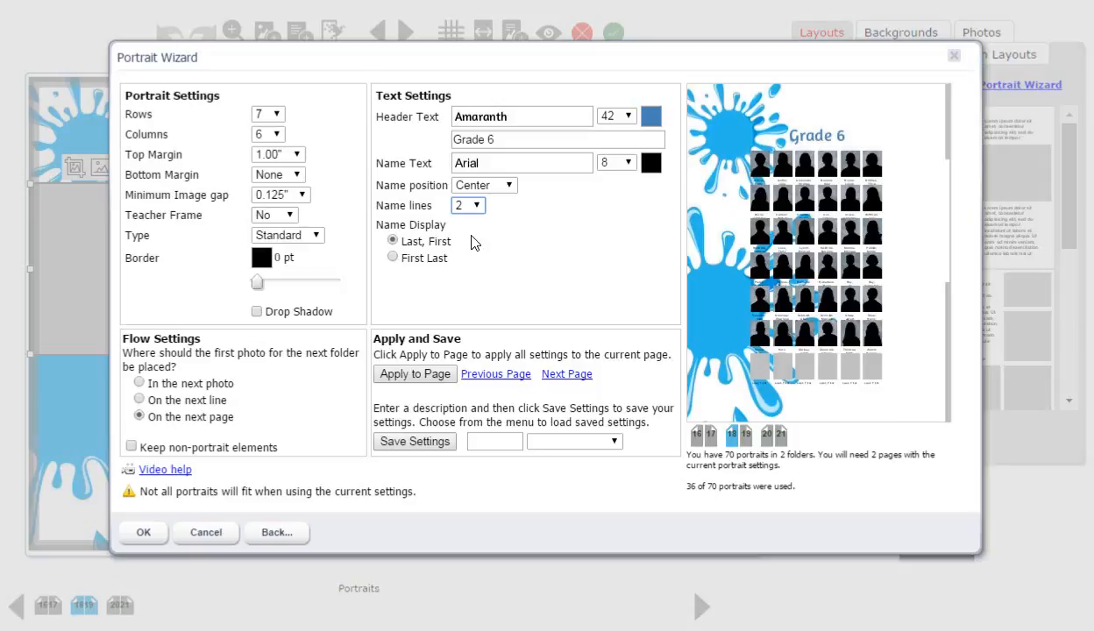
left_click(501, 185)
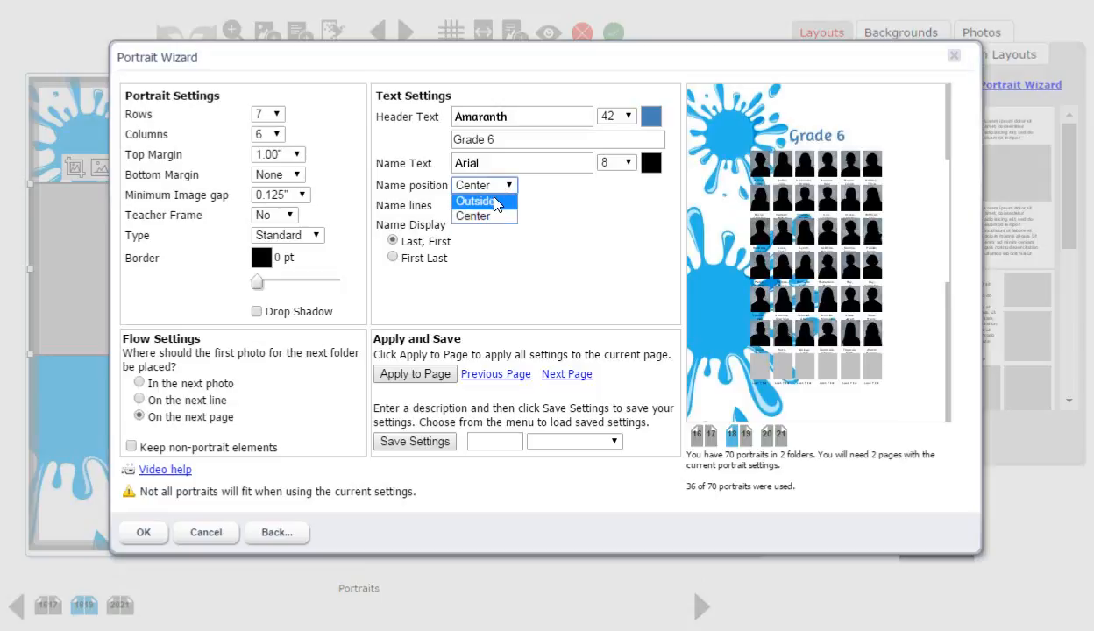
left_click(496, 203)
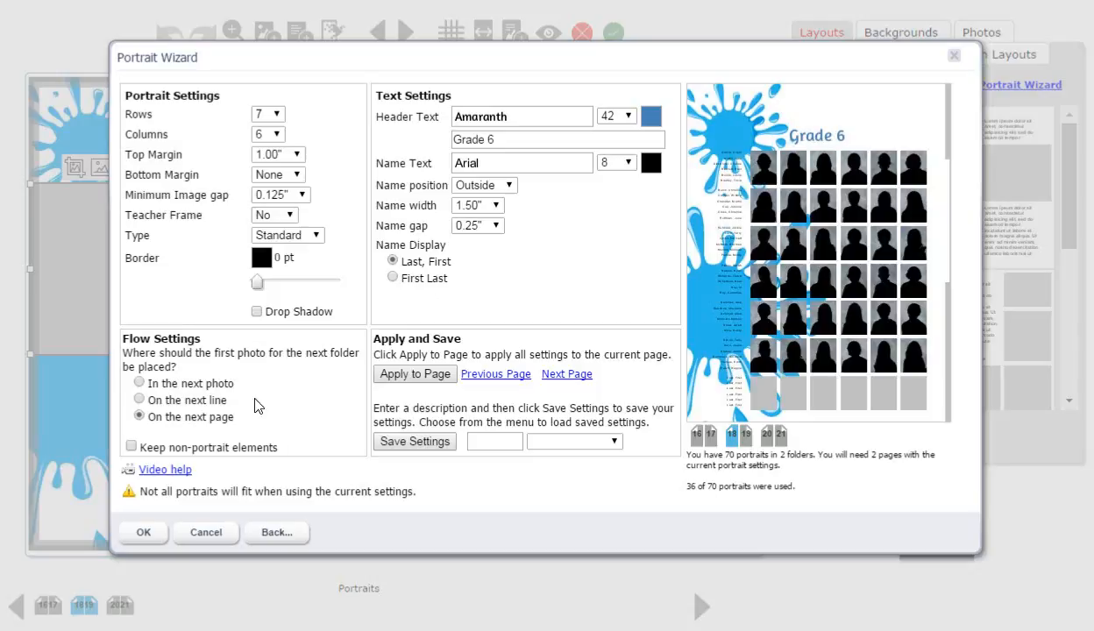
Step: Try flowing the next folder into the next photo, restore "On the next page", and apply the settings to pages 18 and 19
left_click(139, 385)
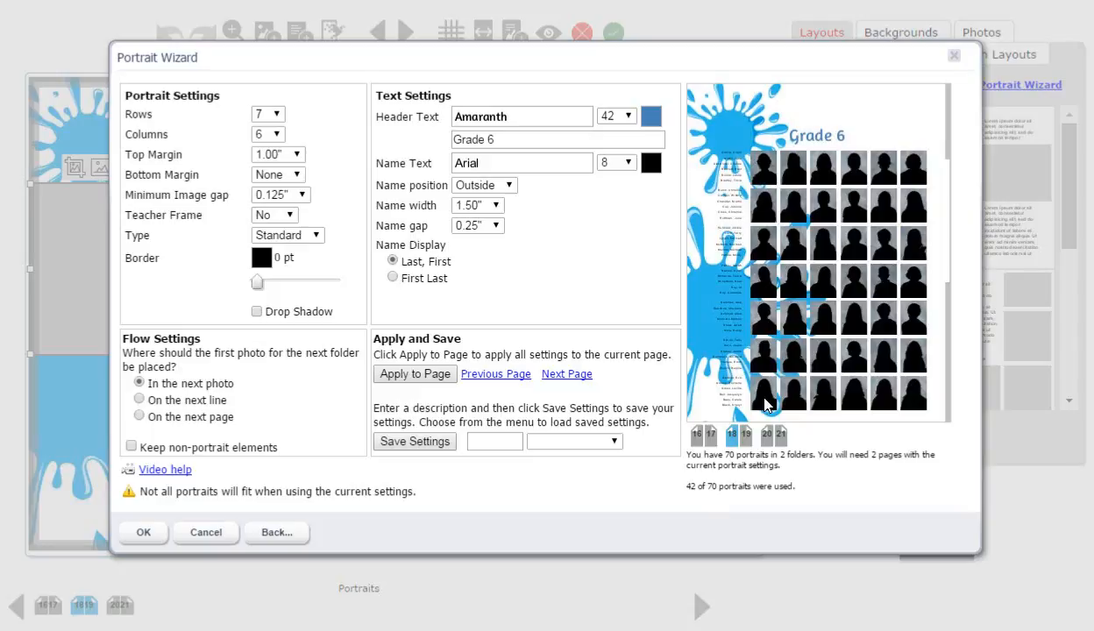
left_click(139, 417)
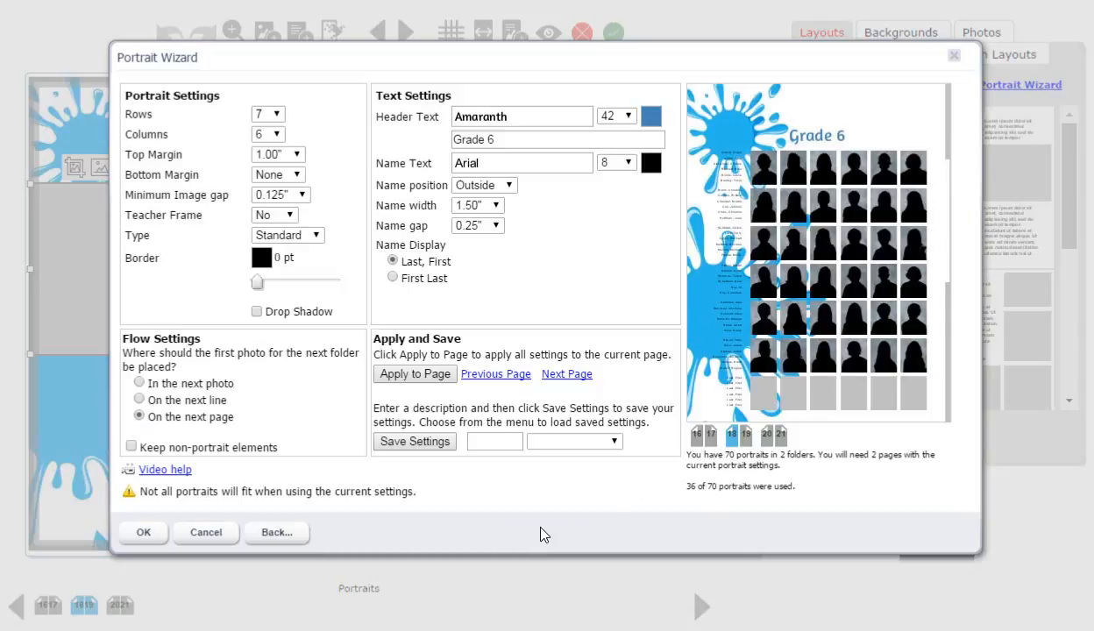
left_click(417, 380)
left_click(568, 377)
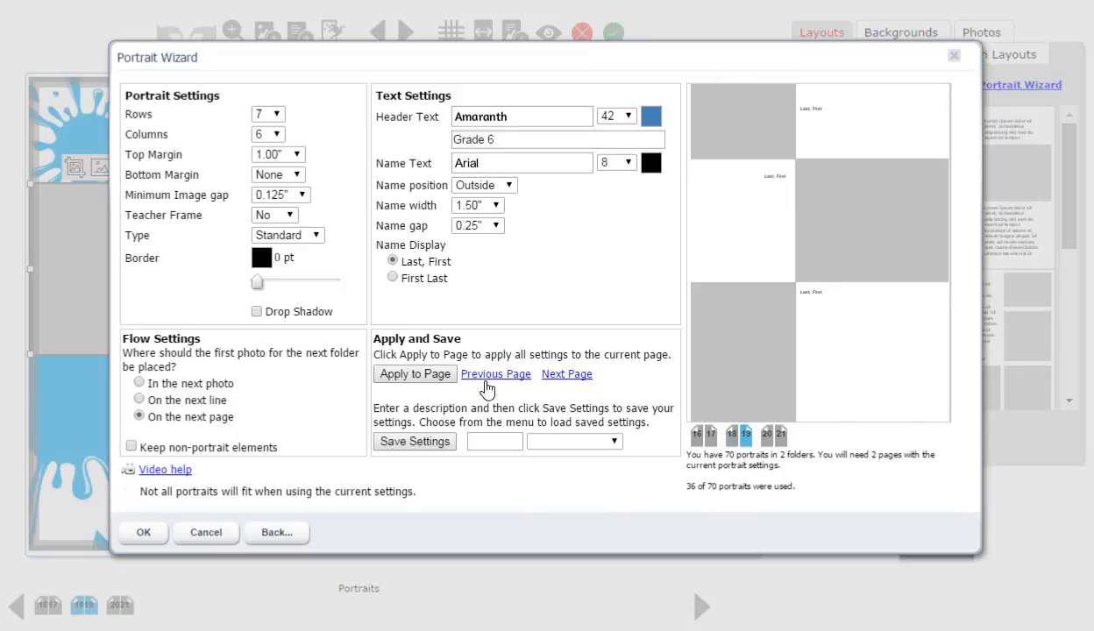
left_click(416, 375)
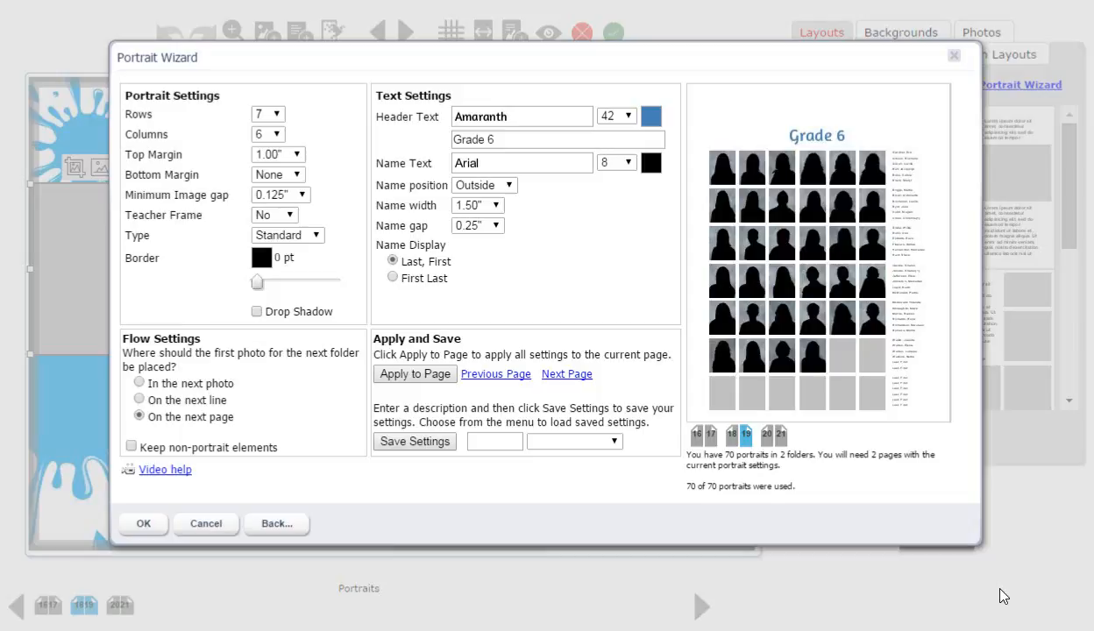
Step: Save the portrait settings under the description "Final" and check for them in the list of saved settings
left_click(505, 445)
type("Final")
left_click(420, 443)
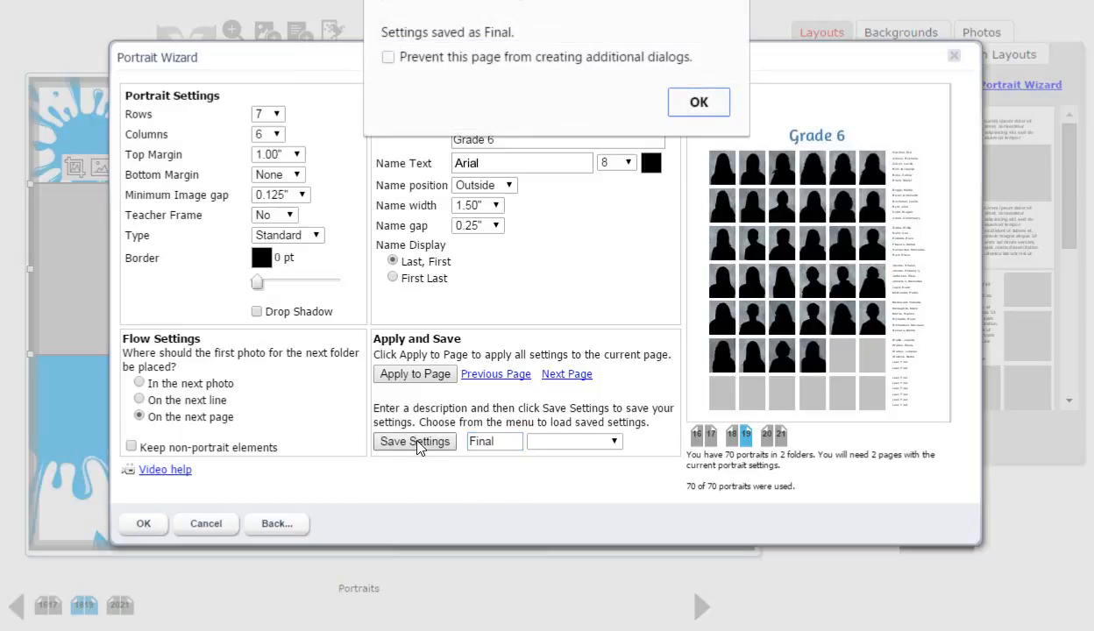
left_click(694, 103)
left_click(613, 445)
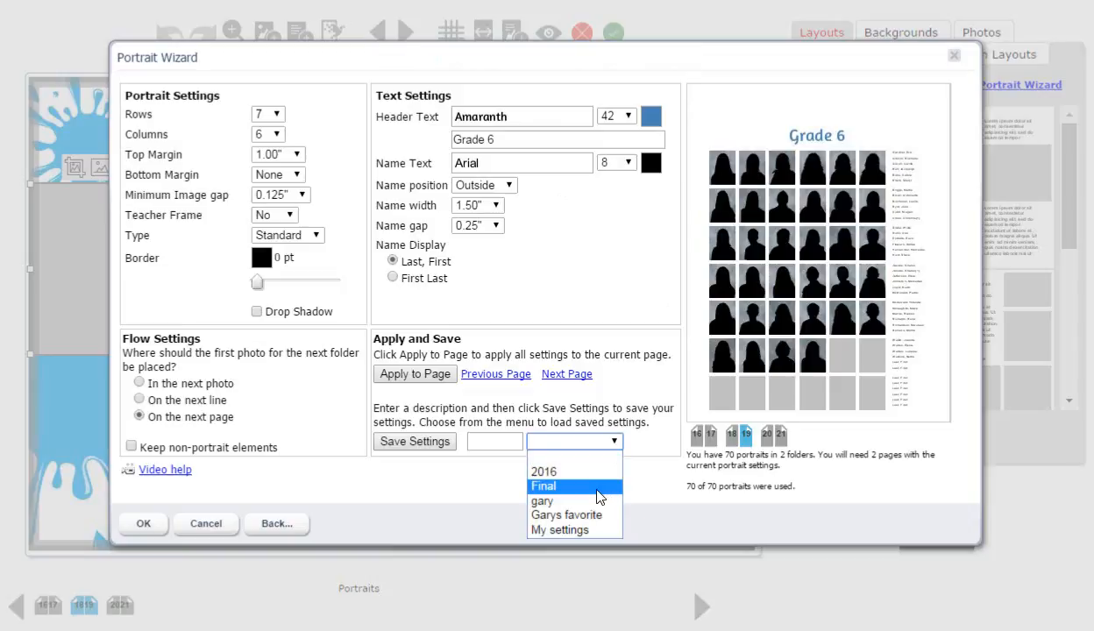
left_click(654, 490)
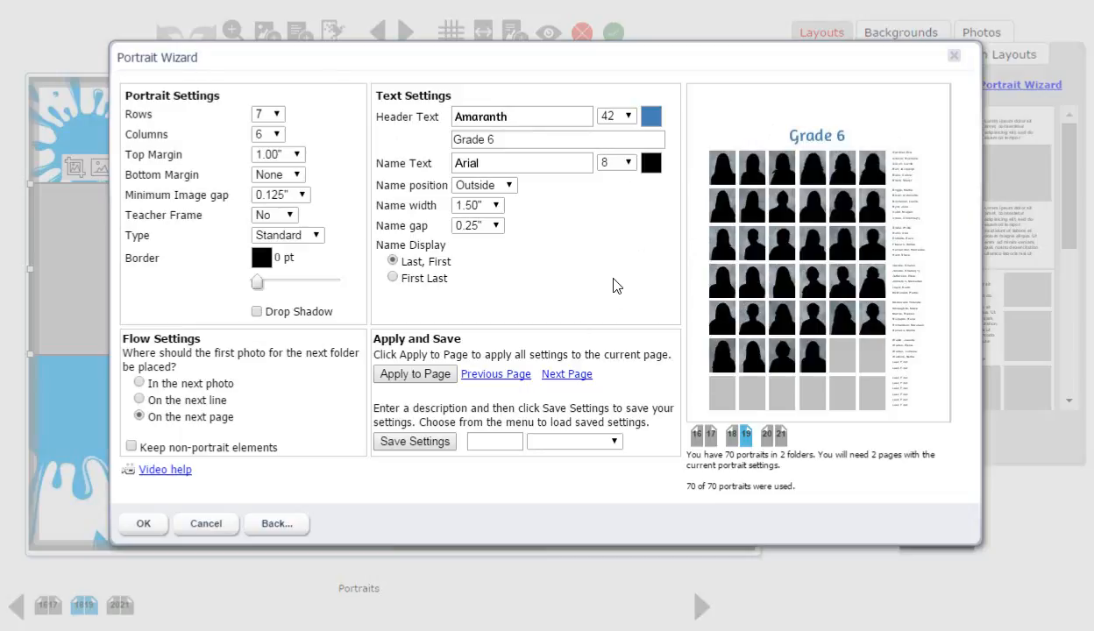
Step: Load the saved portrait settings named "Final"
left_click(610, 441)
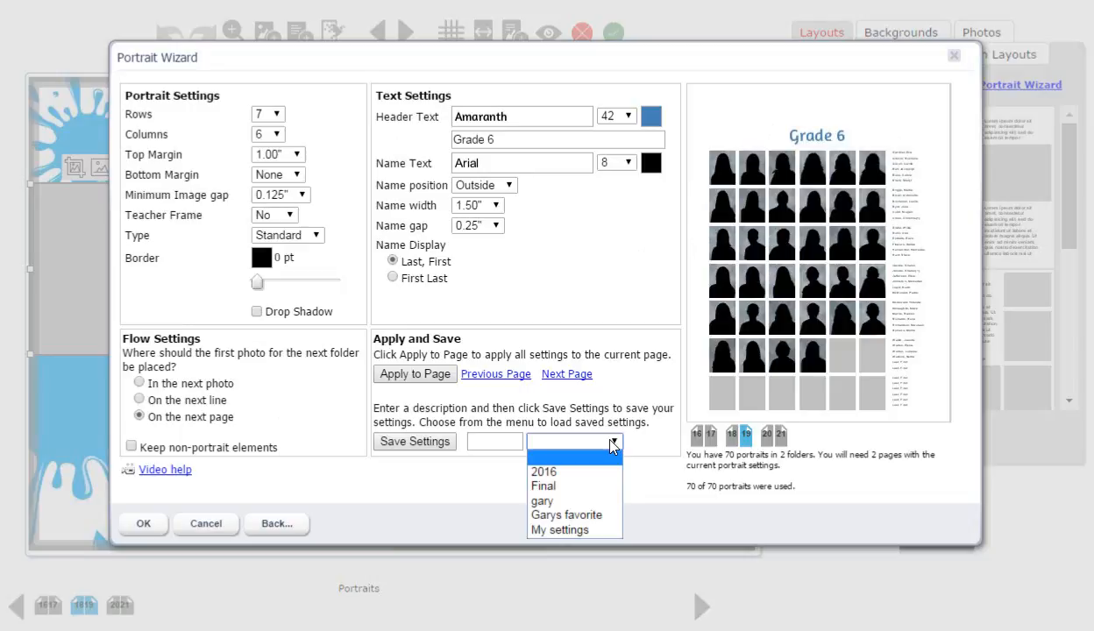
left_click(580, 486)
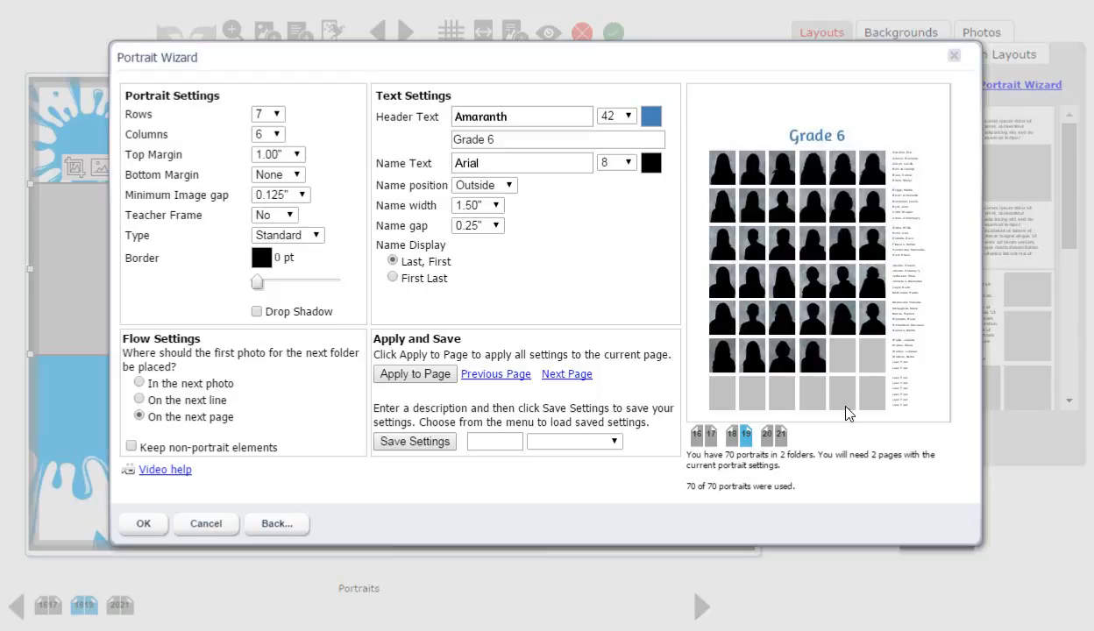
Step: Try adding a teacher frame, set Teacher Frame back to No, and accept the portrait layout to return to the page spread
left_click(284, 220)
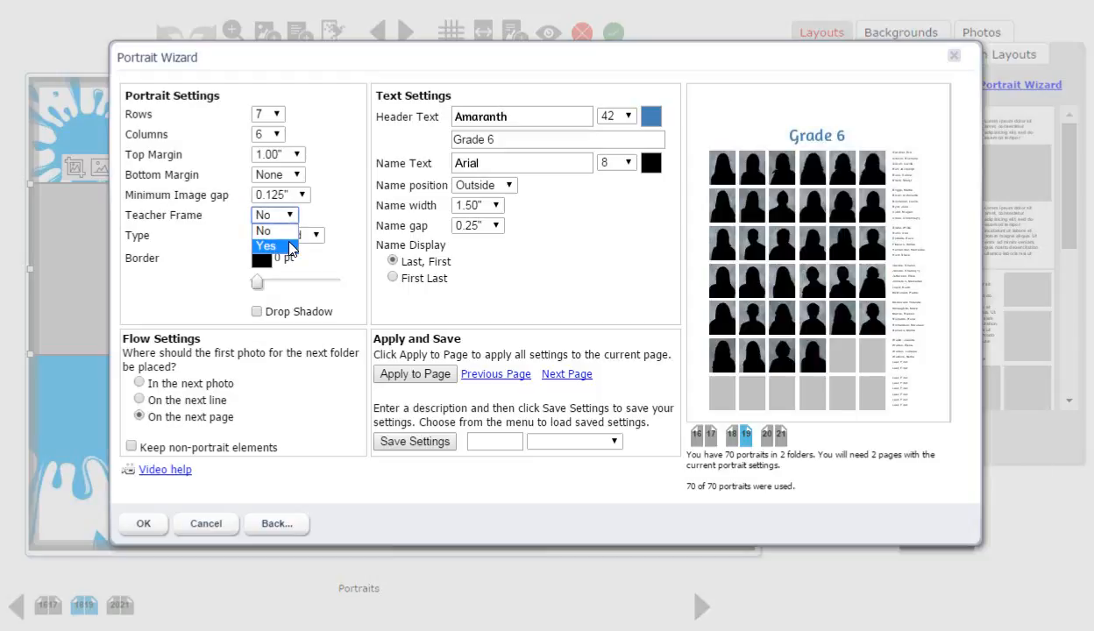
left_click(266, 246)
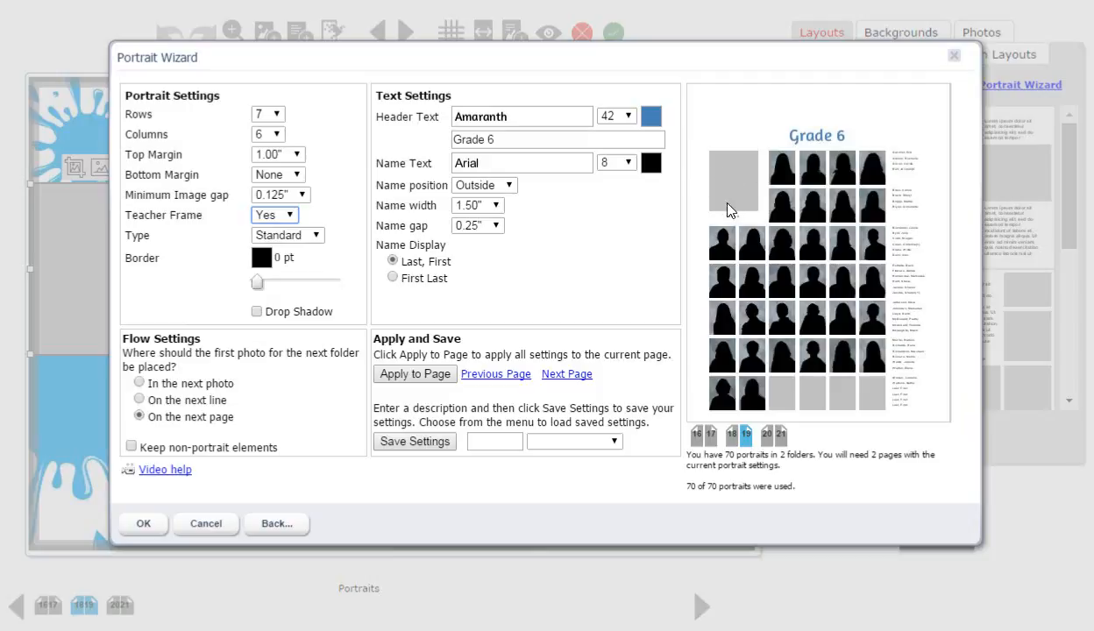
left_click(280, 217)
left_click(281, 233)
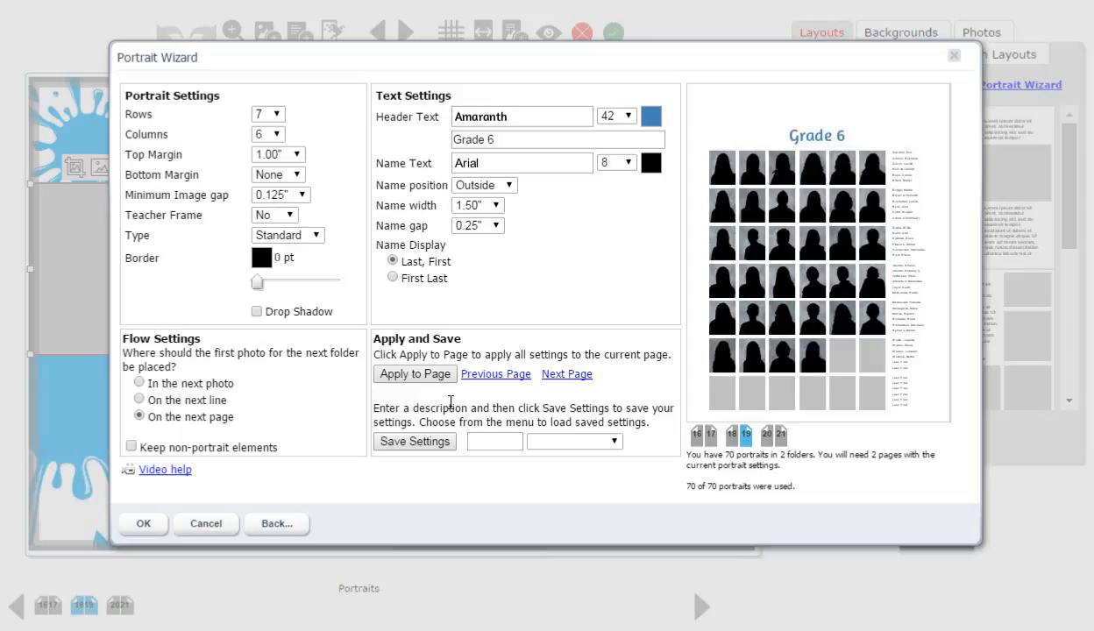
left_click(146, 525)
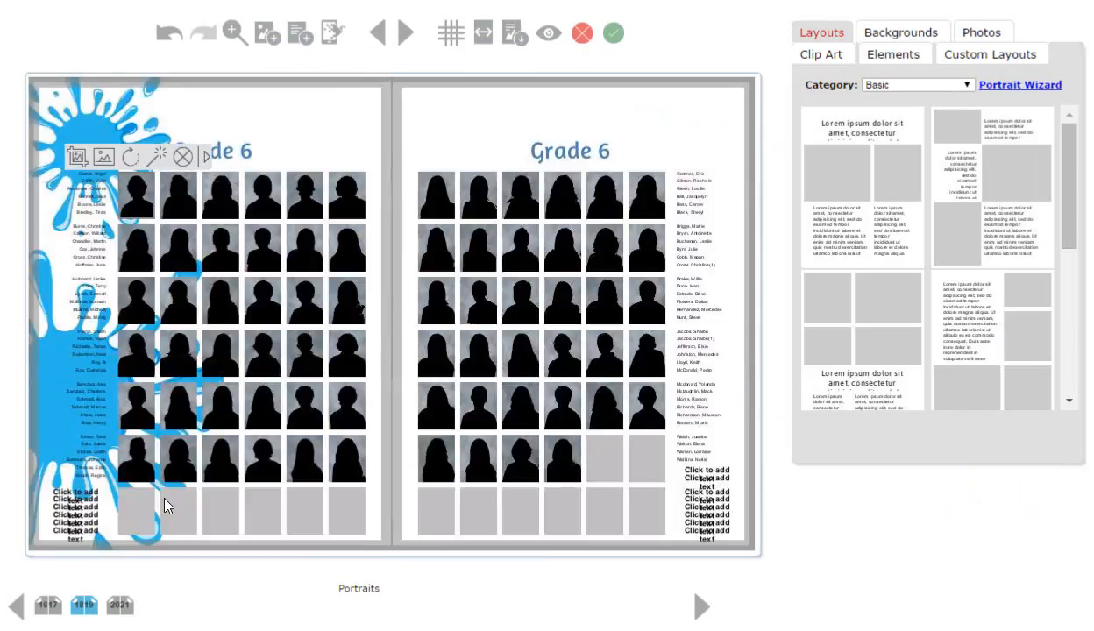